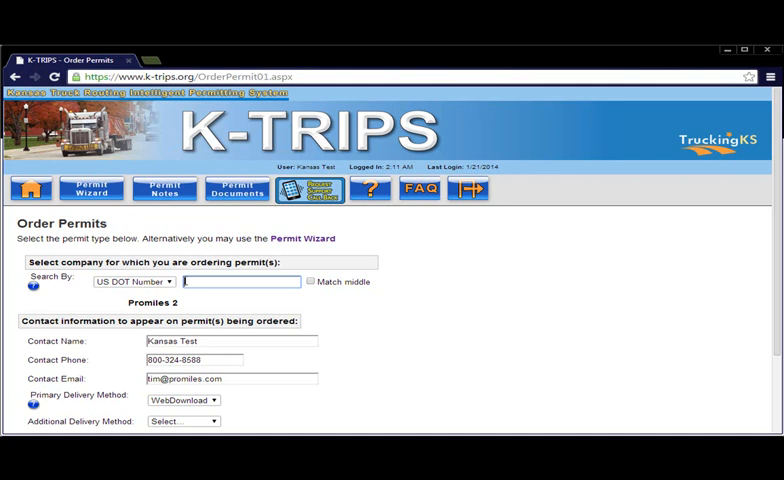
- Search companies by name matching anywhere and enter 'reno' to list RENOLD'S TRANSPORT LTD
left_click(169, 281)
left_click(150, 299)
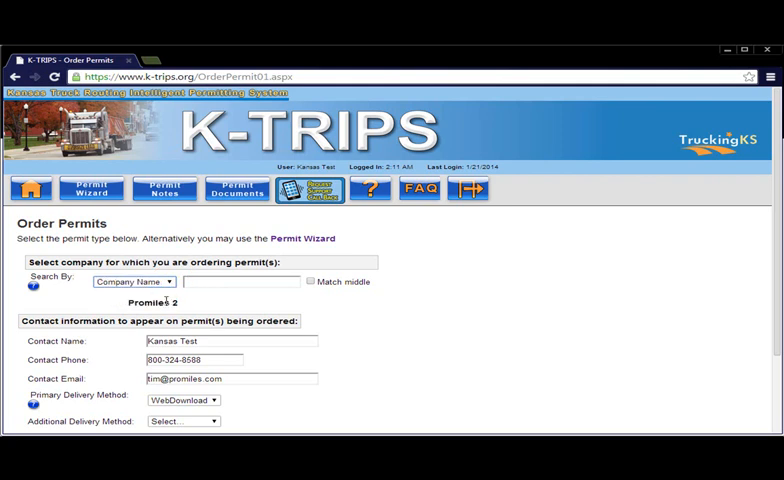
left_click(310, 281)
left_click(279, 280)
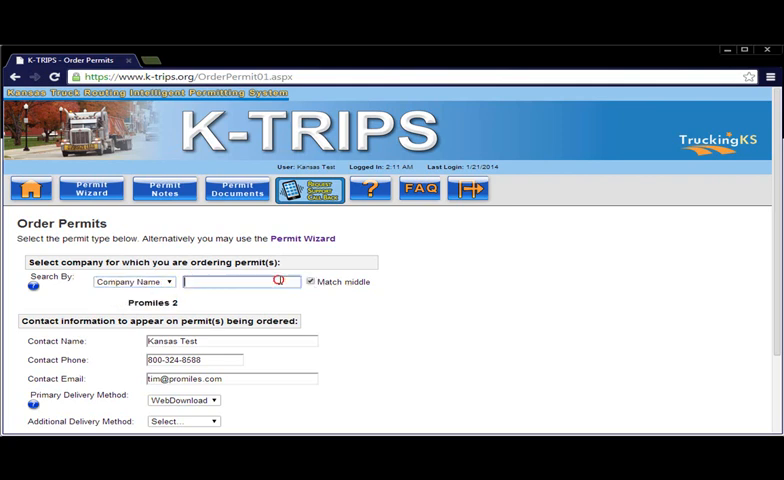
type("re")
type("no")
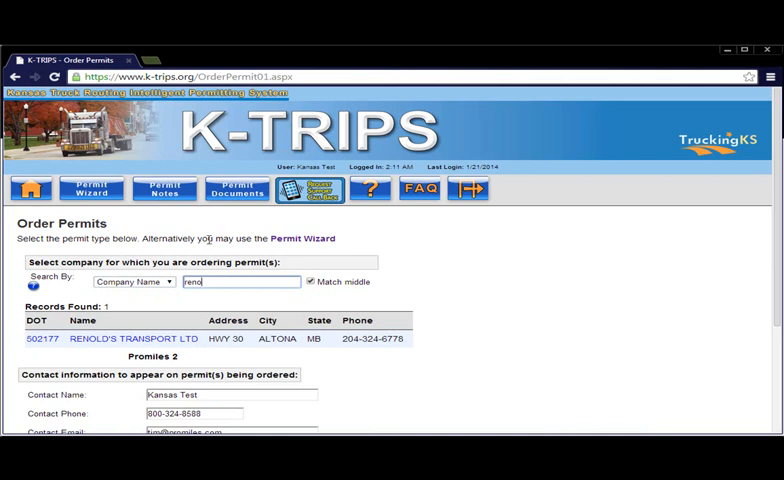
- Return to the Company Dashboard and start a new company account
left_click(40, 192)
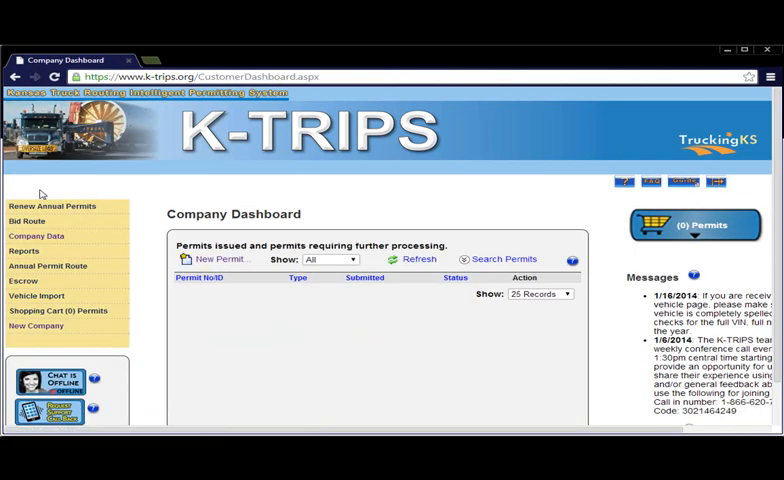
left_click(44, 327)
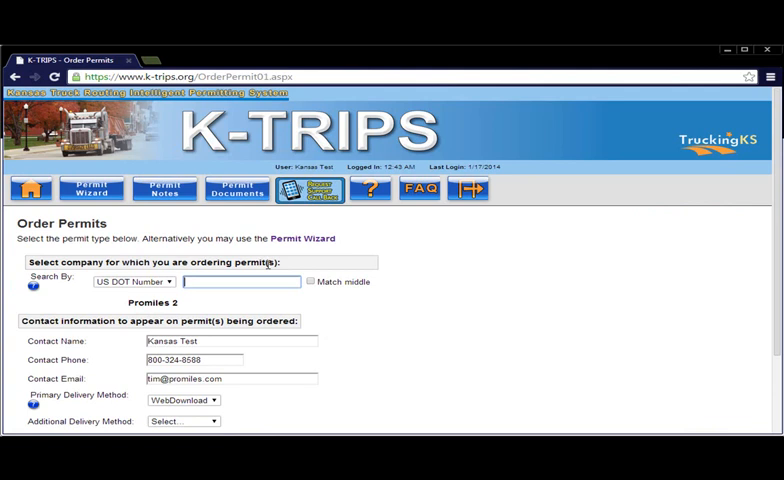
type("2192")
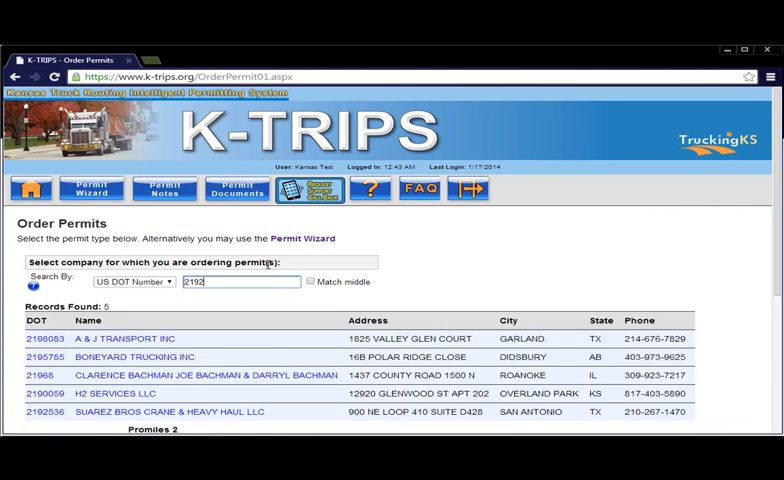
type("5")
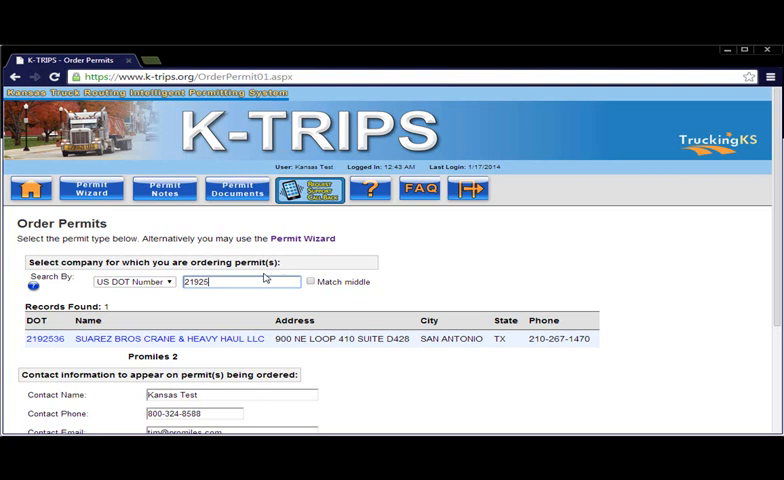
- Select SUAREZ BROS CRANE & HEAVY HAUL LLC from the results as the carrier
left_click(226, 343)
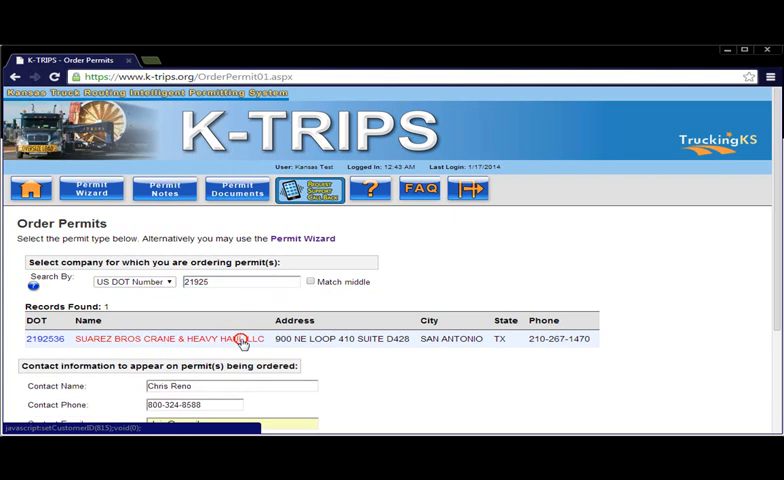